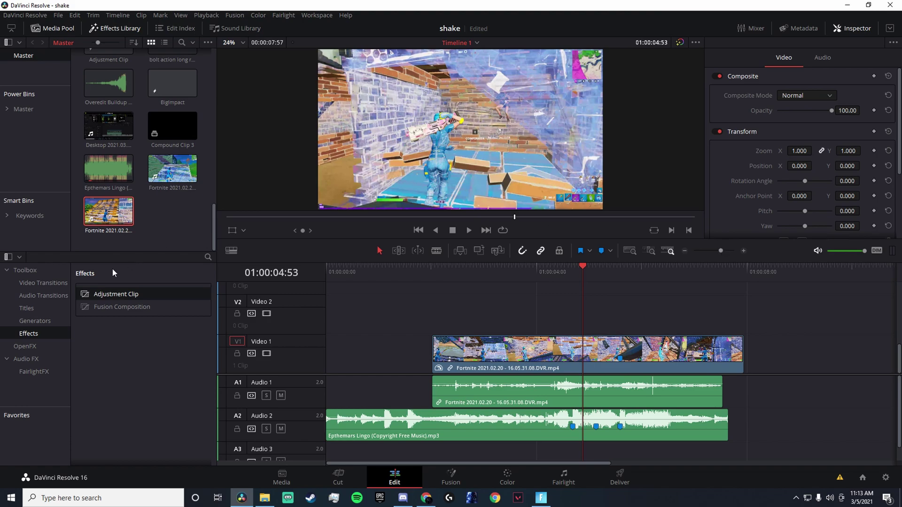
Add an Adjustment Clip on Video 2 above the gameplay clip and trim its end to the playhead at 01:00:04:53
{"action": "left_click_drag", "start_coordinate": [131, 293], "coordinate": [557, 308]}
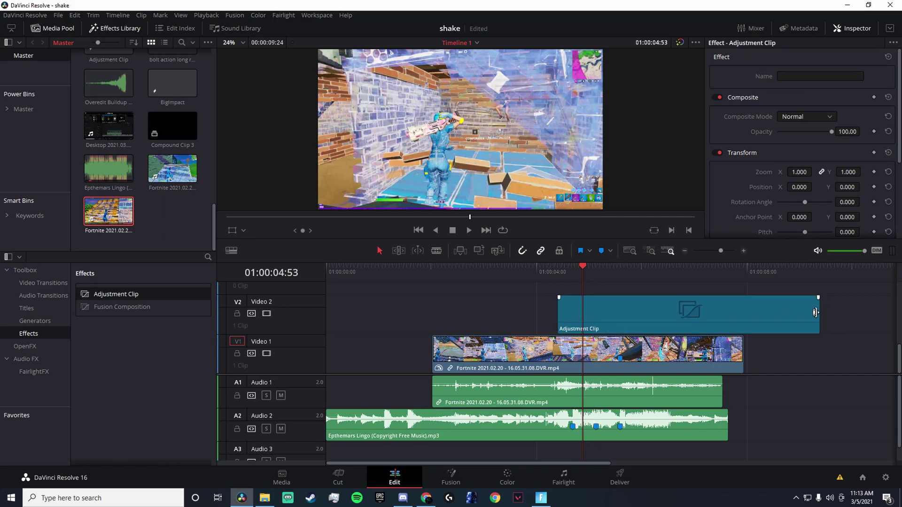
{"action": "left_click_drag", "start_coordinate": [815, 313], "coordinate": [582, 312]}
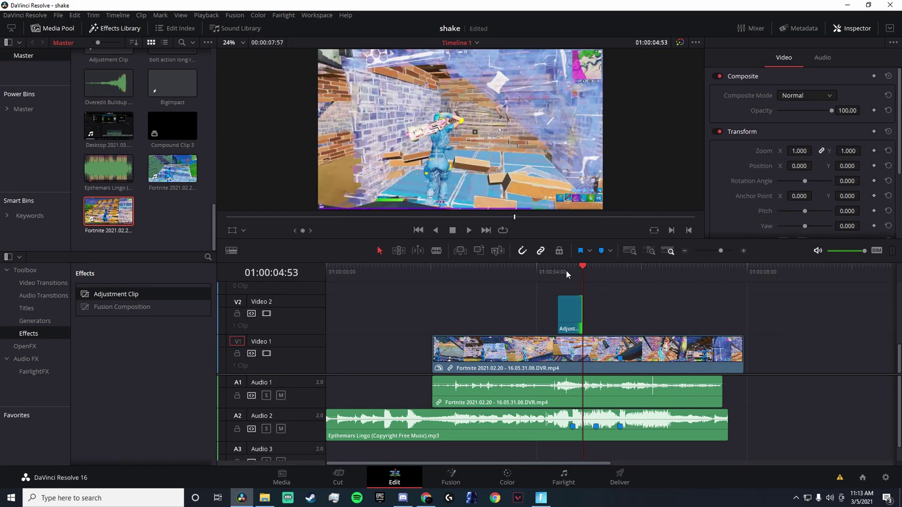
Split the adjustment clip at 01:00:04:38 and delete the part after the cut
{"action": "left_click_drag", "start_coordinate": [565, 270], "coordinate": [559, 274]}
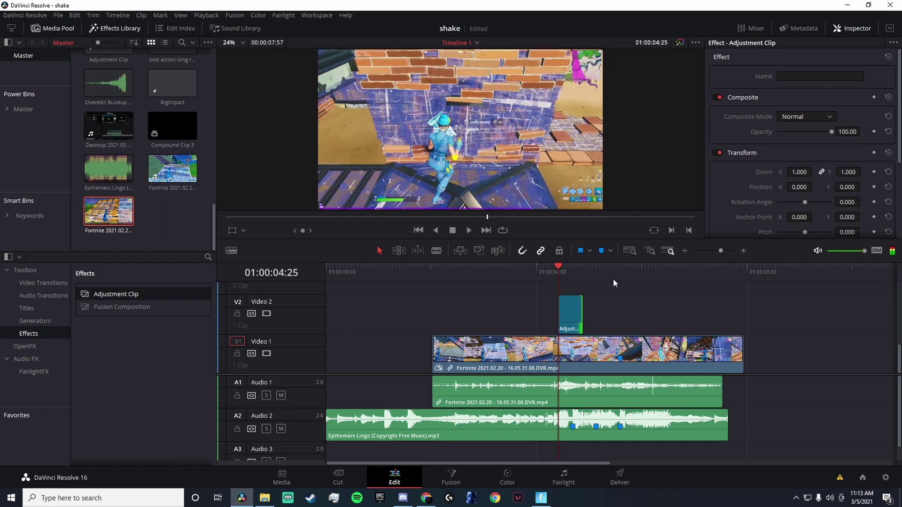
{"action": "key", "text": "Right"}
{"action": "key", "text": "Right"}
{"action": "key", "text": "Right"}
{"action": "key", "text": "Right"}
{"action": "key", "text": "Right"}
{"action": "key", "text": "Right"}
{"action": "key", "text": "Right"}
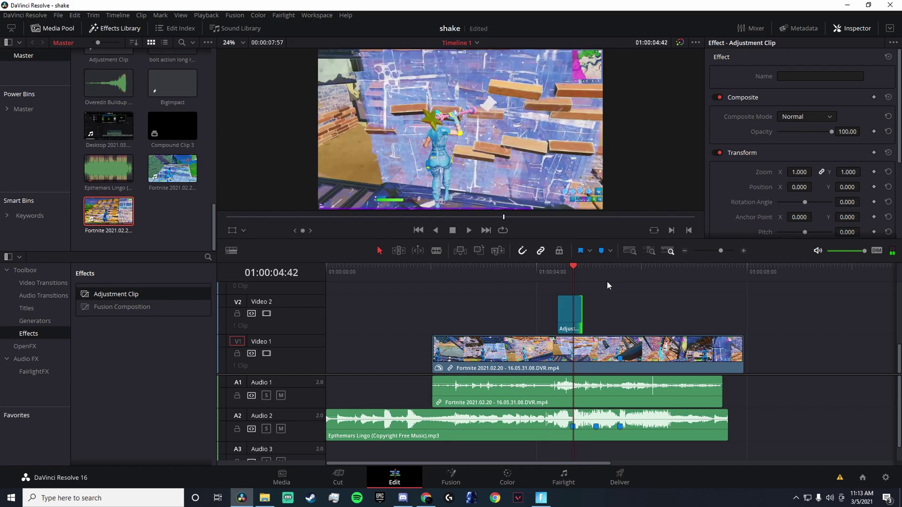
{"action": "key", "text": "Left"}
{"action": "key", "text": "Left"}
{"action": "key", "text": "Left"}
{"action": "key", "text": "Left"}
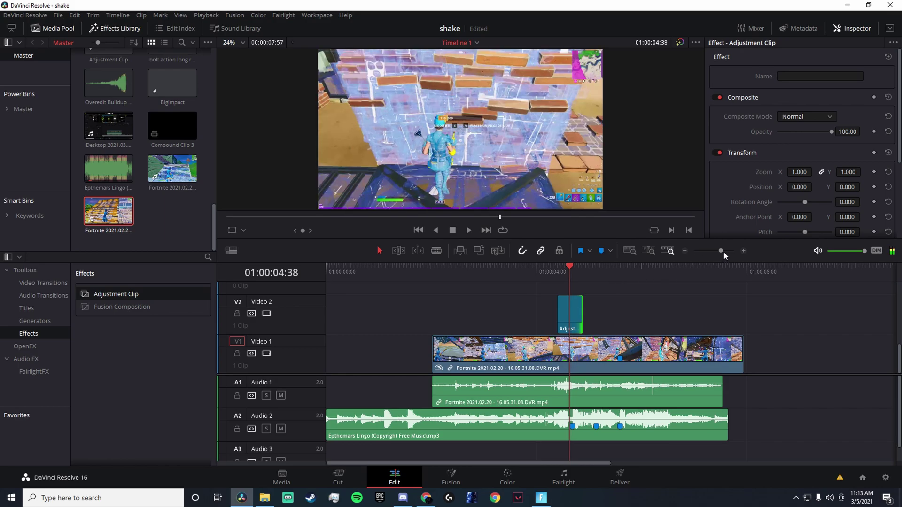
{"action": "left_click_drag", "start_coordinate": [721, 251], "coordinate": [730, 251]}
{"action": "left_click", "coordinate": [664, 302]}
{"action": "key", "text": "ctrl+b"}
{"action": "left_click", "coordinate": [675, 302]}
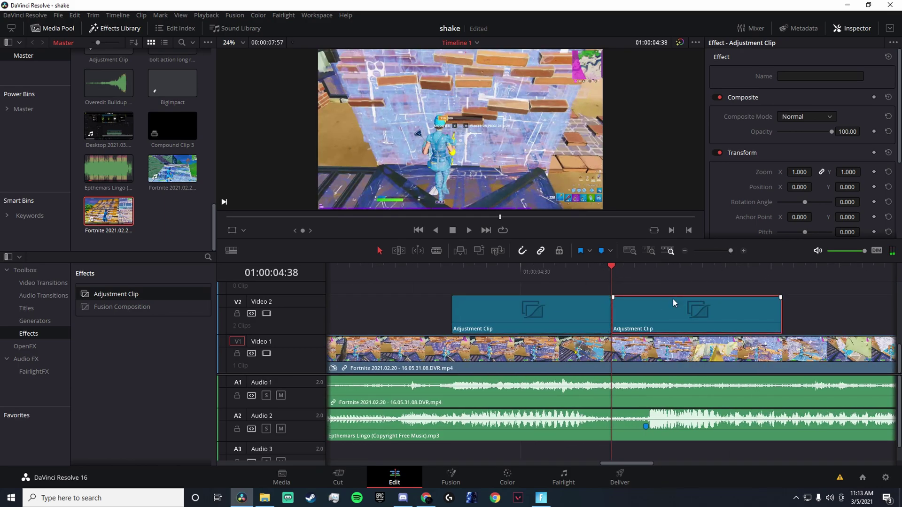
{"action": "key", "text": "BackSpace"}
Find the S_Shake OpenFX filter and apply it to the adjustment clip
{"action": "left_click", "coordinate": [562, 319]}
{"action": "left_click_drag", "start_coordinate": [579, 274], "coordinate": [544, 275]}
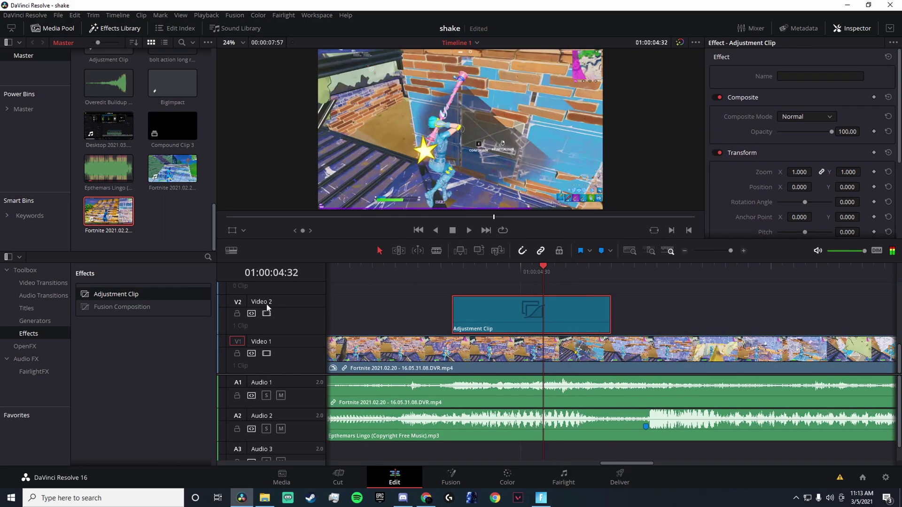
{"action": "left_click", "coordinate": [208, 258]}
{"action": "type", "text": "S_SHA"}
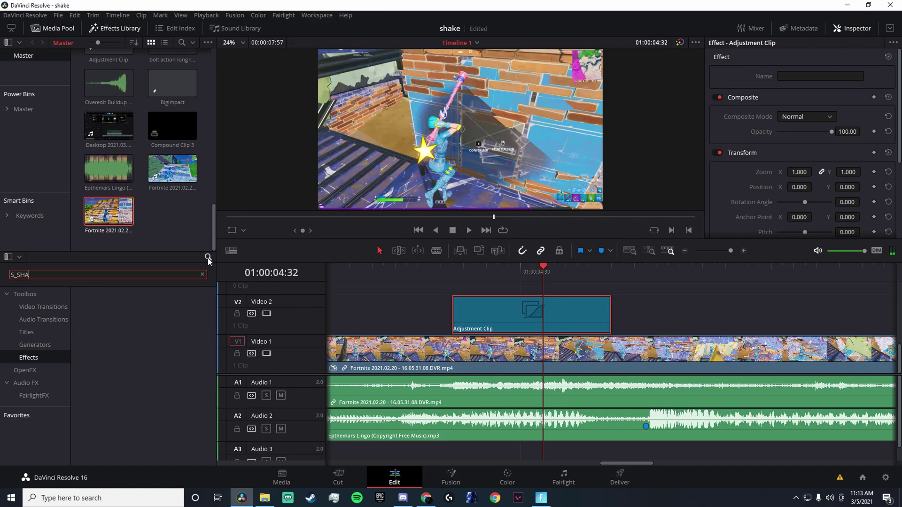
{"action": "type", "text": "KE"}
{"action": "left_click", "coordinate": [43, 370]}
{"action": "left_click_drag", "start_coordinate": [103, 333], "coordinate": [454, 307]}
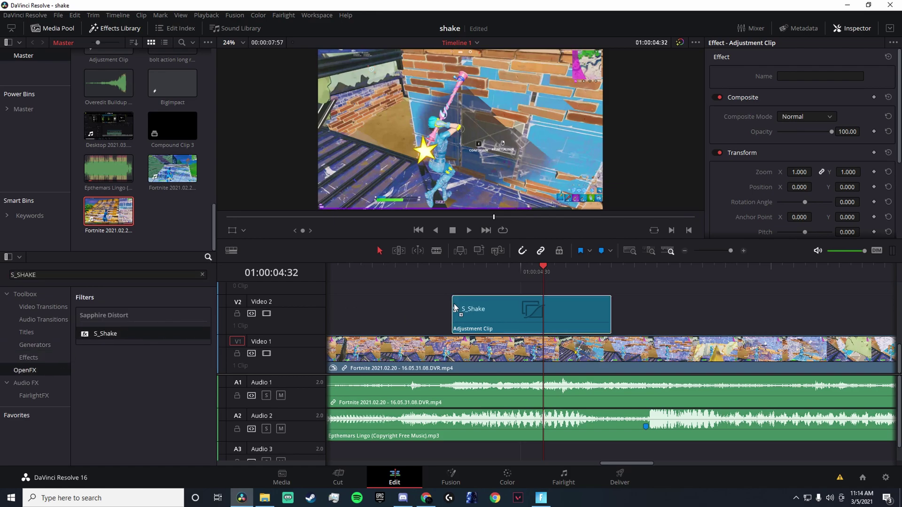
Find the S_BlurMoCurves filter and apply it to the adjustment clip
{"action": "left_click_drag", "start_coordinate": [16, 275], "coordinate": [78, 272]}
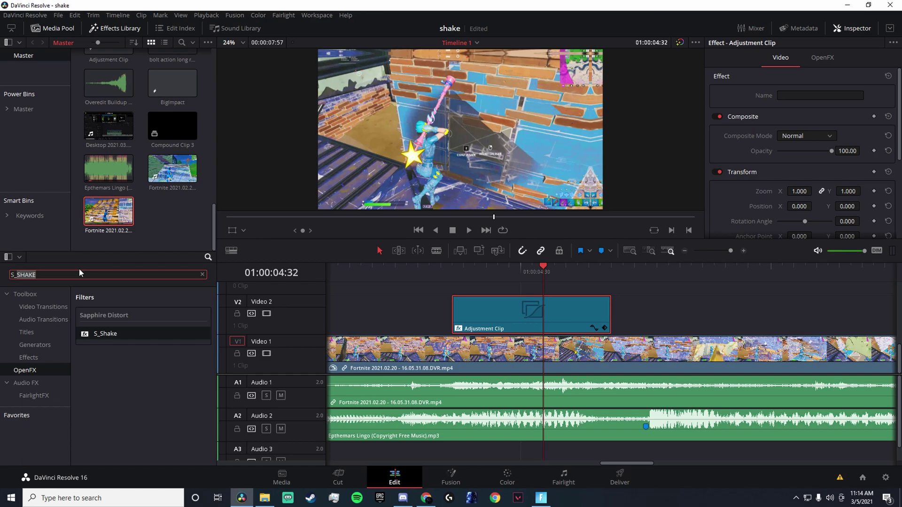
{"action": "type", "text": "BL"}
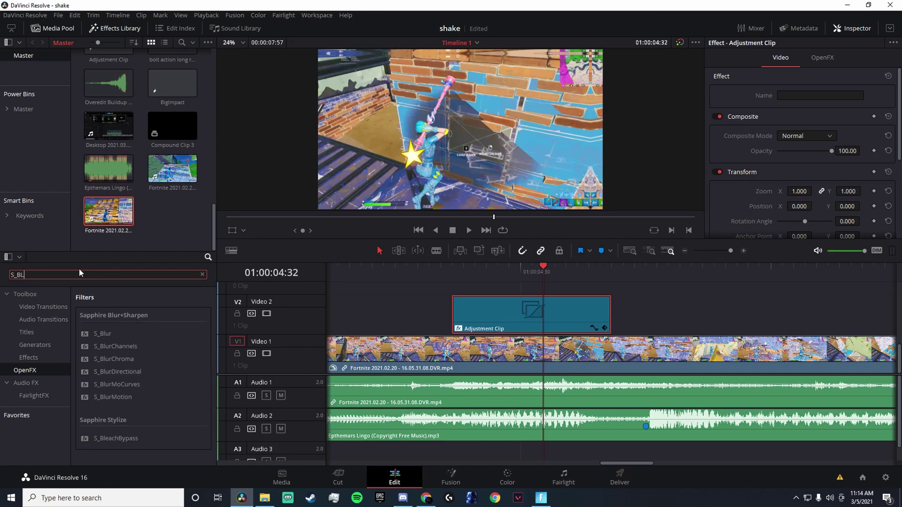
{"action": "left_click_drag", "start_coordinate": [142, 382], "coordinate": [516, 317]}
{"action": "left_click_drag", "start_coordinate": [47, 275], "coordinate": [2, 282]}
{"action": "type", "text": "B"}
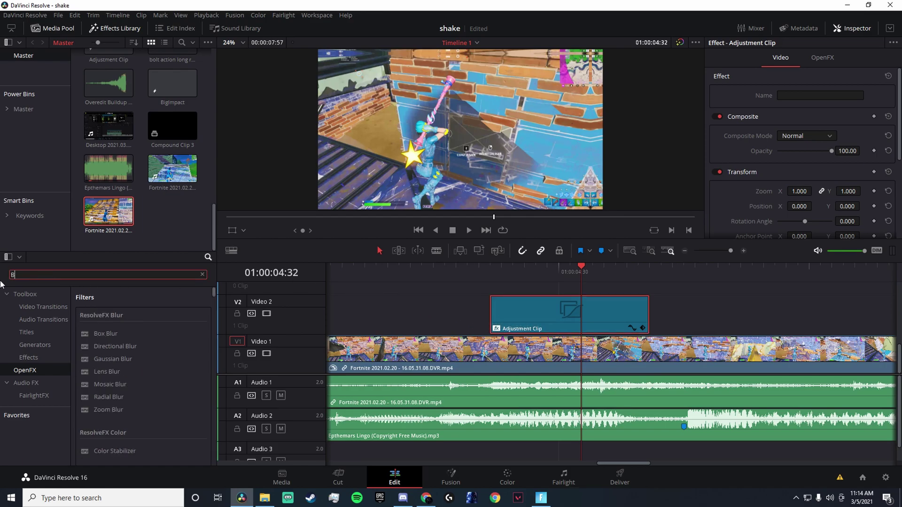
{"action": "type", "text": "CC CONTR"}
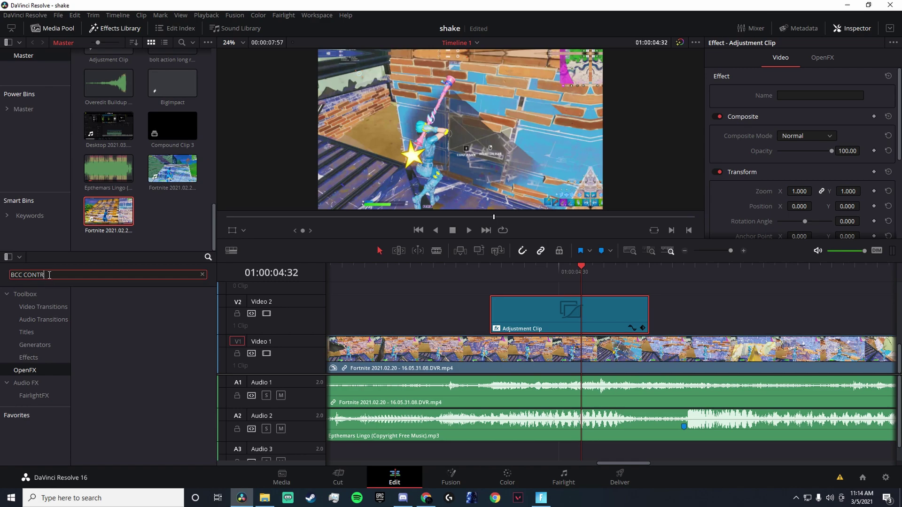
Find the S_HueSatBright filter and apply it to the adjustment clip
{"action": "left_click_drag", "start_coordinate": [49, 275], "coordinate": [6, 276]}
{"action": "type", "text": "S_"}
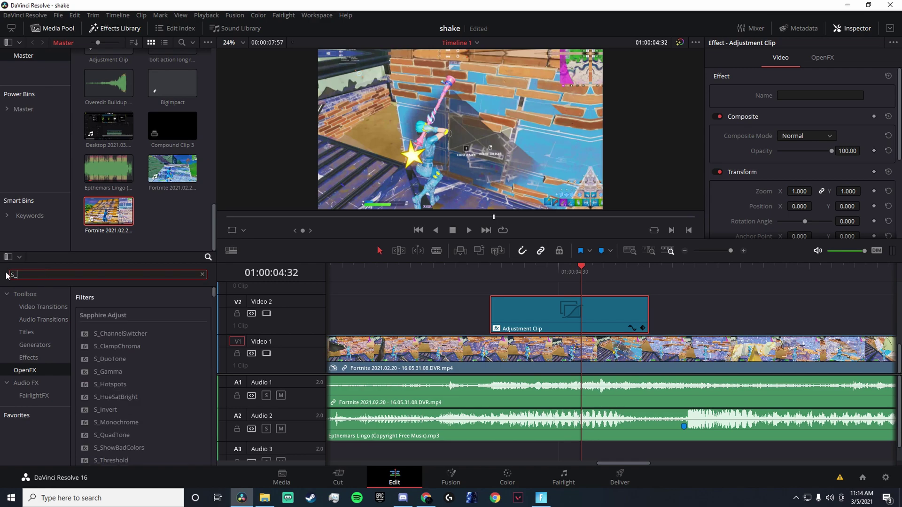
{"action": "type", "text": "HUE"}
{"action": "left_click_drag", "start_coordinate": [115, 333], "coordinate": [547, 317]}
Show the S_BlurMoCurves settings and keyframe Z Dist at 1.000 on the adjustment clip's first frame, 01:00:04:24
{"action": "key", "text": "Up"}
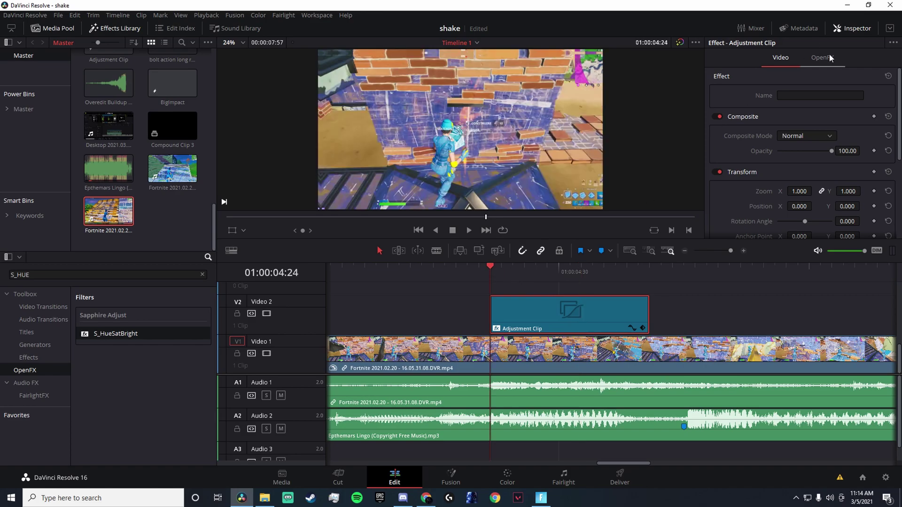
{"action": "left_click", "coordinate": [821, 57]}
{"action": "scroll", "coordinate": [789, 171], "scroll_direction": "down", "scroll_amount": 3}
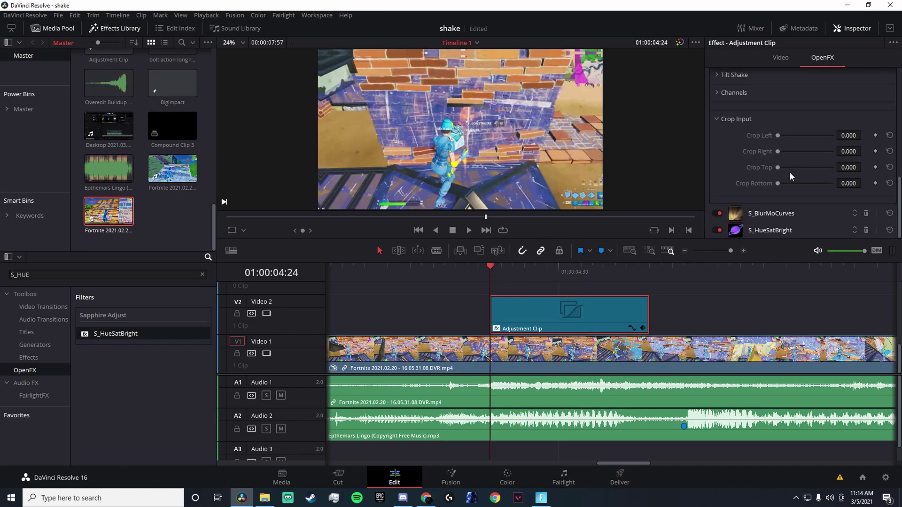
{"action": "left_click", "coordinate": [775, 213]}
{"action": "scroll", "coordinate": [822, 195], "scroll_direction": "down", "scroll_amount": 1}
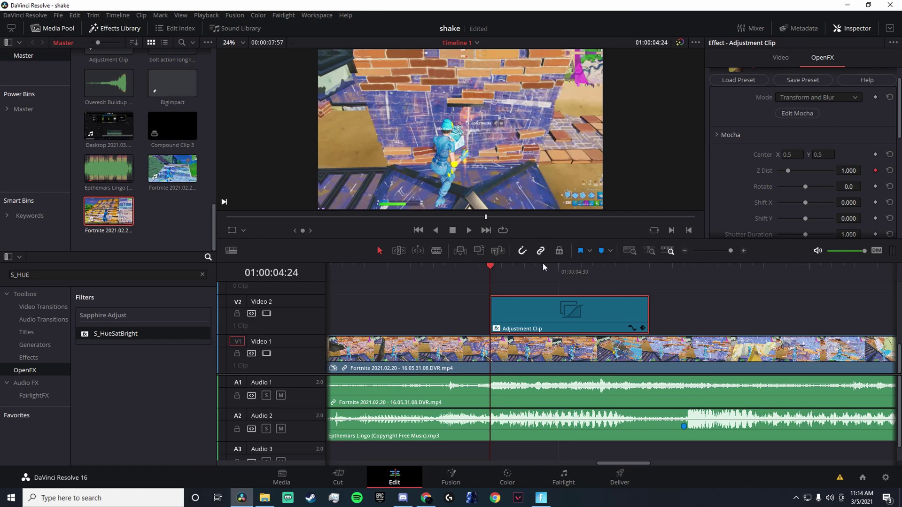
Set the S_BlurMoCurves Z Dist to 0.9 one frame further, at 01:00:04:25
{"action": "key", "text": "Right"}
{"action": "left_click", "coordinate": [845, 170]}
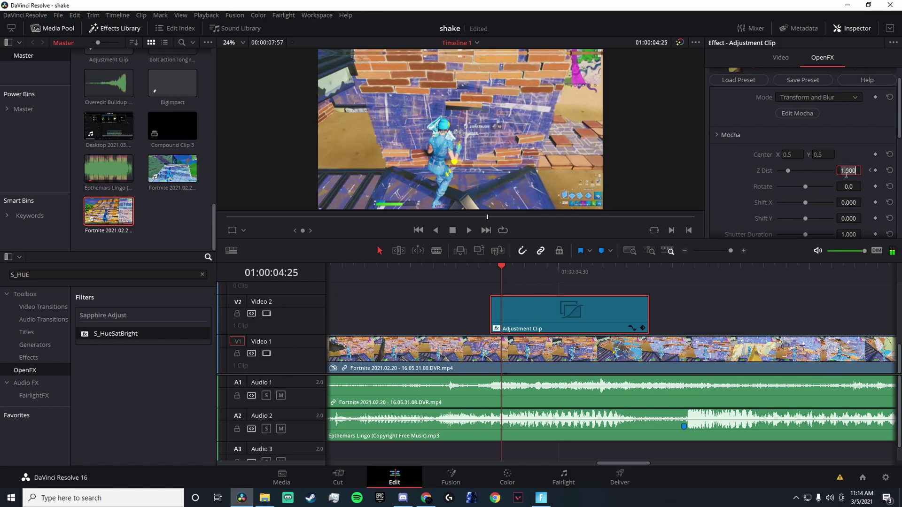
{"action": "type", "text": "0.9"}
{"action": "key", "text": "Return"}
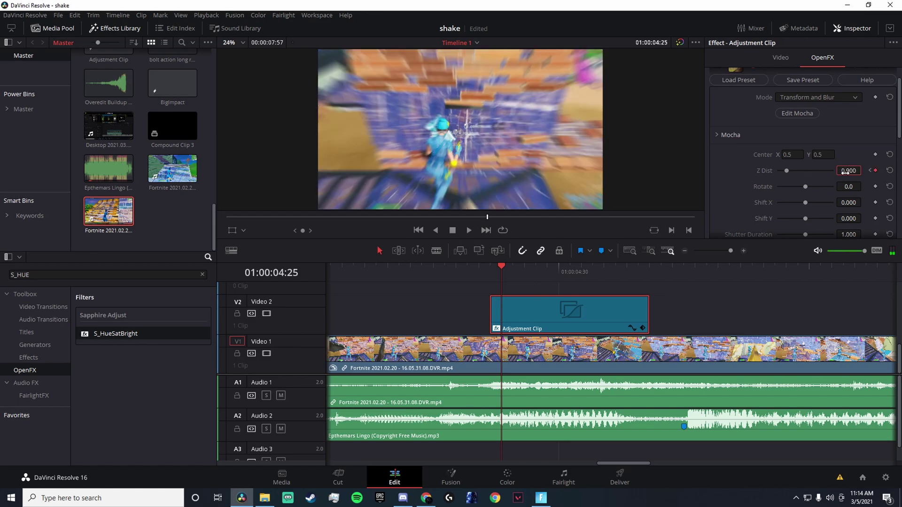
Set the S_BlurMoCurves Z Dist to 1 at the adjustment clip's end, 01:00:04:38
{"action": "left_click", "coordinate": [644, 271]}
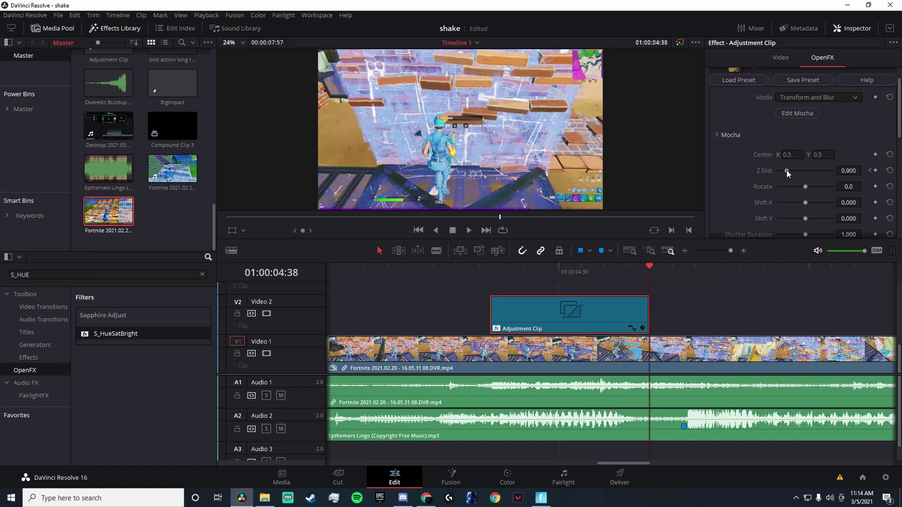
{"action": "double_click", "coordinate": [848, 171]}
{"action": "type", "text": "1"}
{"action": "key", "text": "Return"}
Play the adjustment clip from its start to review the zoom blur
{"action": "left_click", "coordinate": [492, 271]}
{"action": "key", "text": "Right"}
{"action": "key", "text": "space"}
{"action": "key", "text": "space"}
Set S_Shake to the Normal style with amplitude 0.900, frequency 7.00 and phase 8.00
{"action": "left_click", "coordinate": [491, 273]}
{"action": "scroll", "coordinate": [783, 62], "scroll_direction": "up", "scroll_amount": 2}
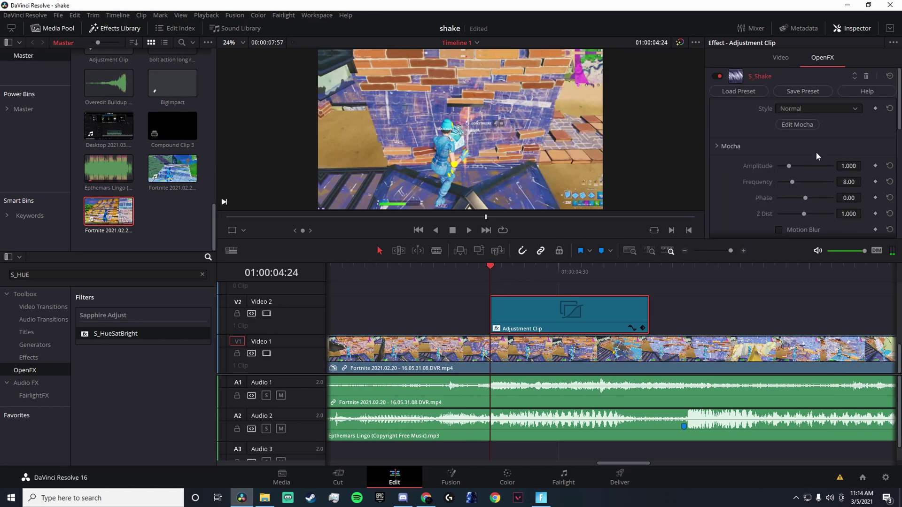
{"action": "key", "text": "Right"}
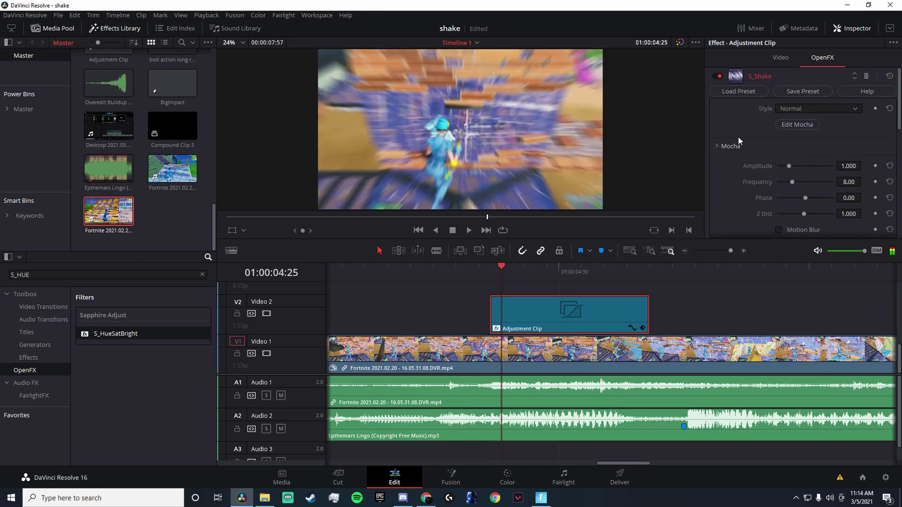
{"action": "key", "text": "Left"}
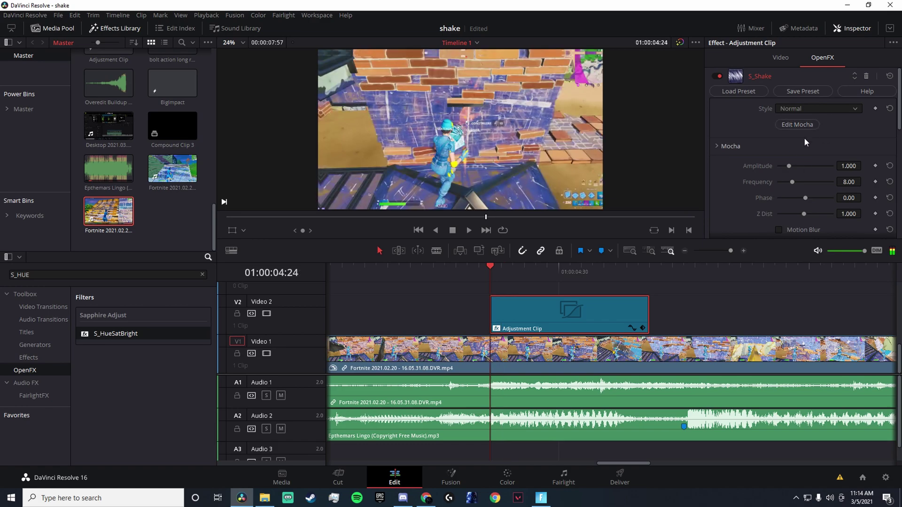
{"action": "left_click", "coordinate": [811, 109]}
{"action": "left_click", "coordinate": [818, 131]}
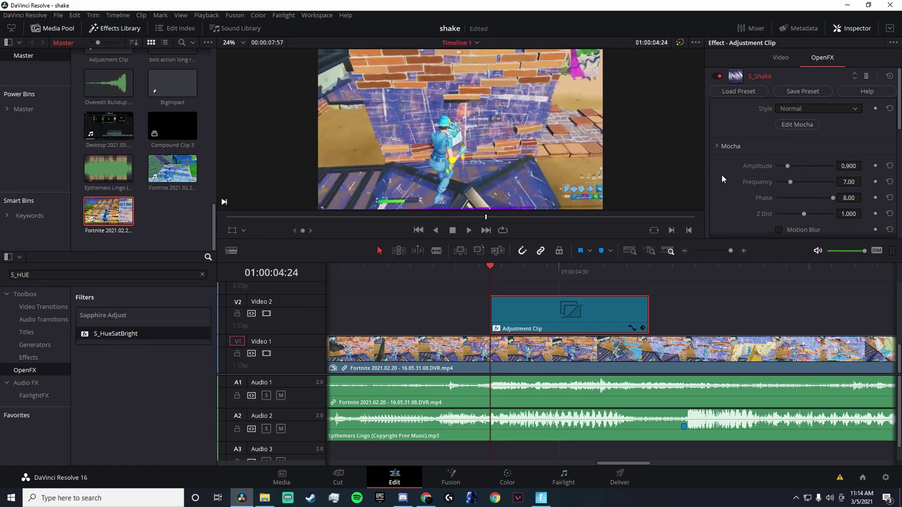
Expand and examine the X, Y, Z and Tilt Shake, Channels and Crop Input settings of S_Shake
{"action": "scroll", "coordinate": [803, 160], "scroll_direction": "down", "scroll_amount": 1}
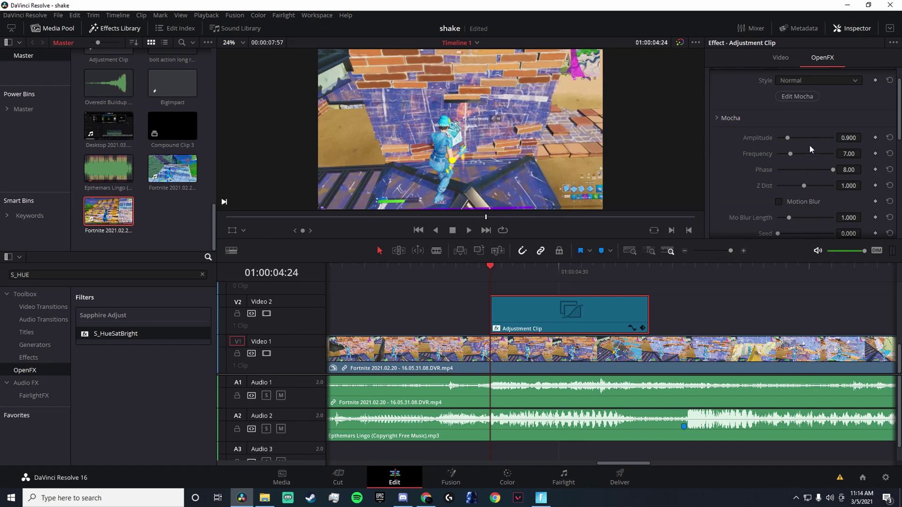
{"action": "scroll", "coordinate": [795, 158], "scroll_direction": "down", "scroll_amount": 3}
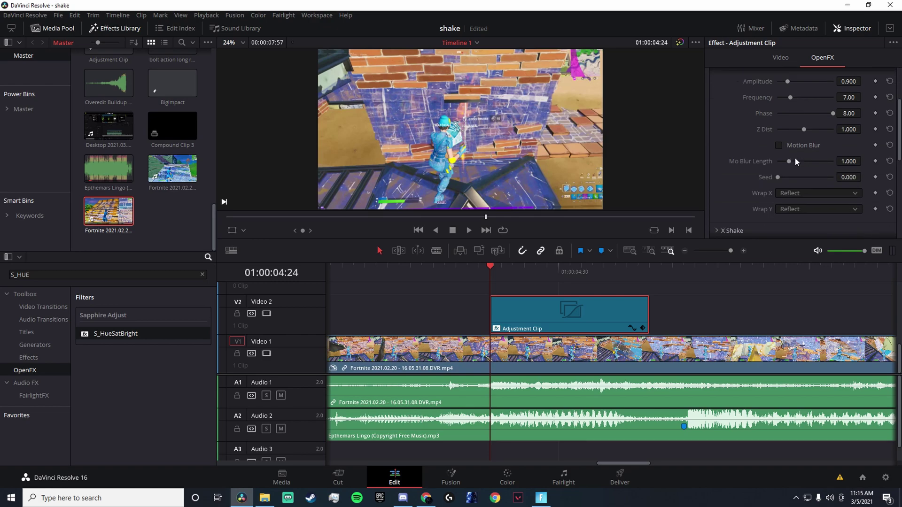
{"action": "left_click", "coordinate": [728, 201]}
{"action": "scroll", "coordinate": [753, 201], "scroll_direction": "down", "scroll_amount": 5}
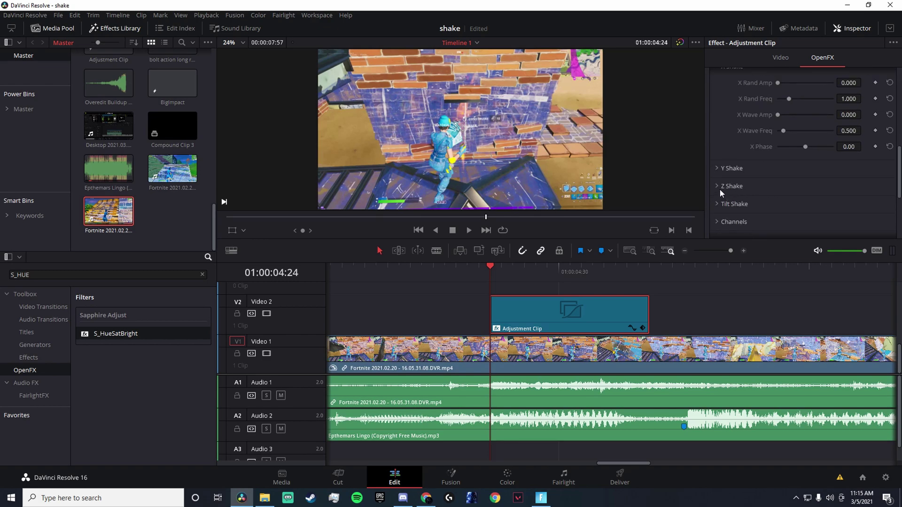
{"action": "left_click", "coordinate": [716, 168]}
{"action": "scroll", "coordinate": [777, 192], "scroll_direction": "down", "scroll_amount": 3}
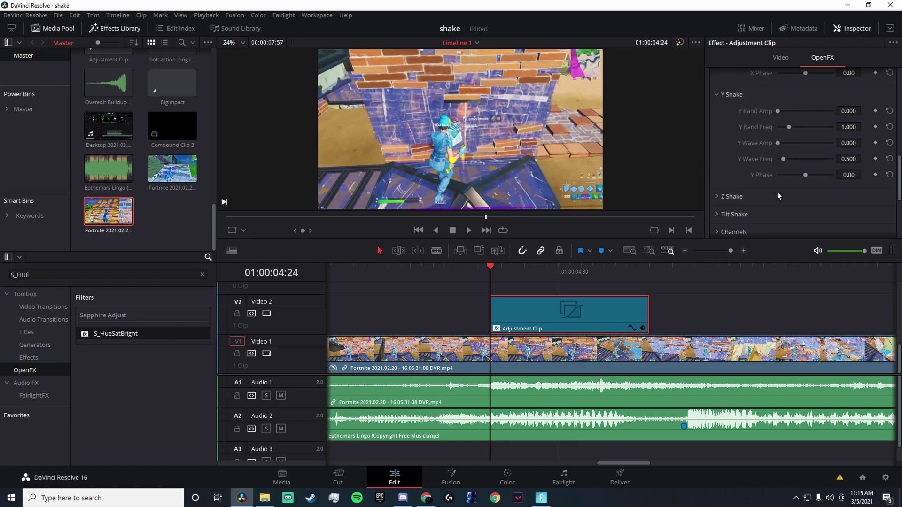
{"action": "left_click", "coordinate": [717, 196]}
{"action": "scroll", "coordinate": [752, 193], "scroll_direction": "down", "scroll_amount": 4}
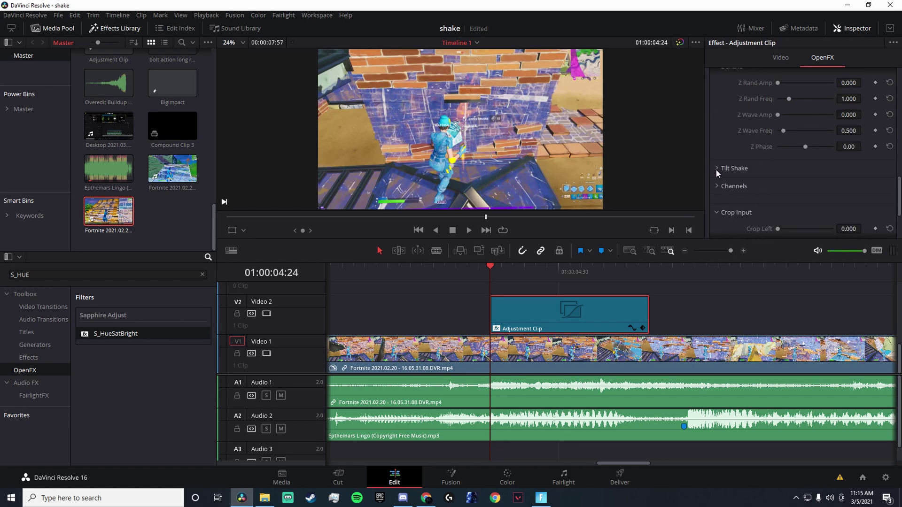
{"action": "left_click", "coordinate": [717, 168]}
{"action": "scroll", "coordinate": [745, 177], "scroll_direction": "down", "scroll_amount": 3}
{"action": "scroll", "coordinate": [751, 178], "scroll_direction": "down", "scroll_amount": 3}
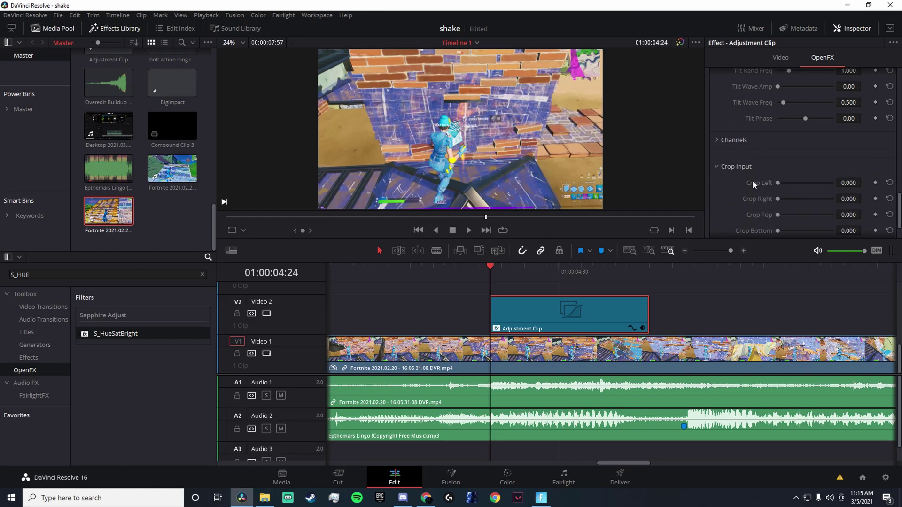
{"action": "left_click", "coordinate": [723, 144]}
{"action": "scroll", "coordinate": [779, 170], "scroll_direction": "down", "scroll_amount": 5}
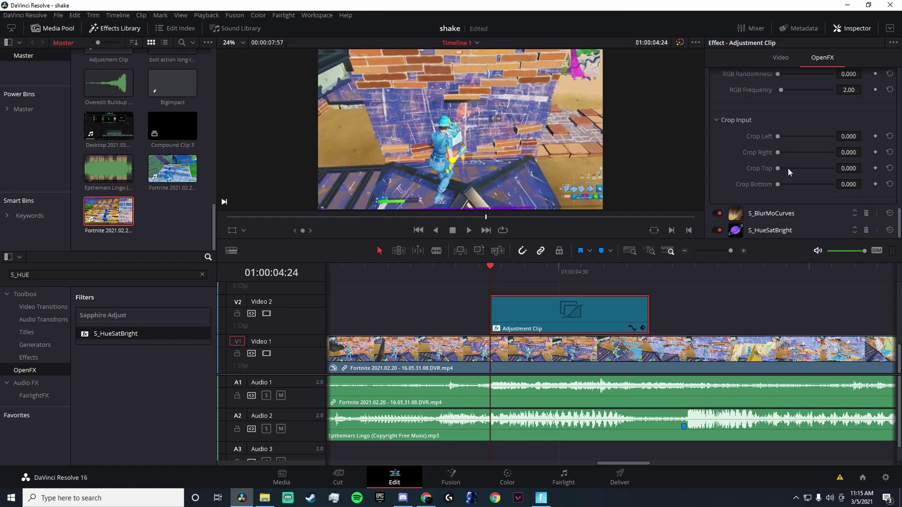
Keyframe the S_Shake amplitude at 0.900 on 01:00:04:25 and at 0.000 on the adjustment clip's first frame
{"action": "scroll", "coordinate": [791, 183], "scroll_direction": "up", "scroll_amount": 8}
{"action": "scroll", "coordinate": [798, 187], "scroll_direction": "up", "scroll_amount": 5}
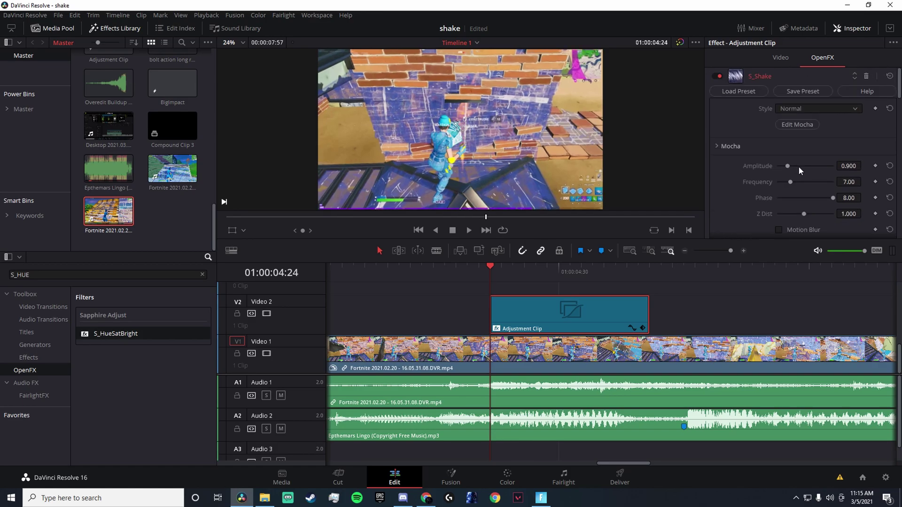
{"action": "left_click", "coordinate": [875, 167]}
{"action": "key", "text": "Right"}
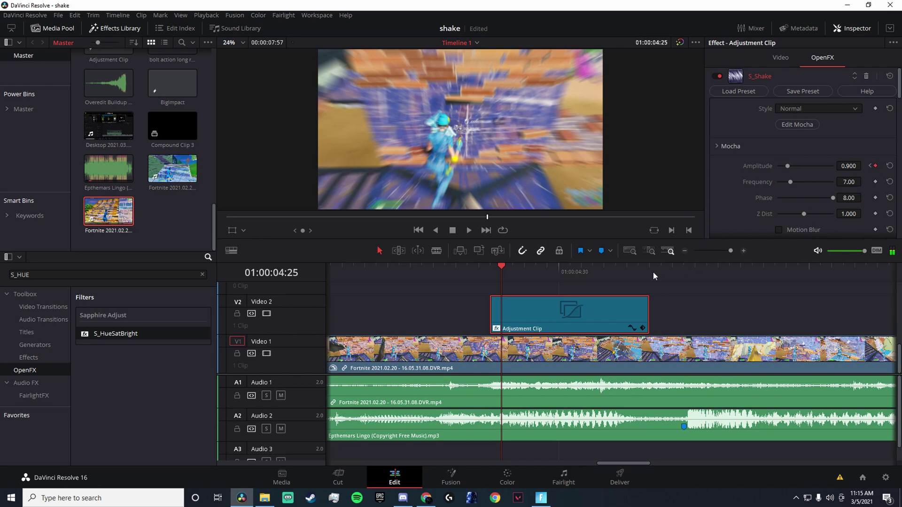
{"action": "left_click", "coordinate": [651, 272]}
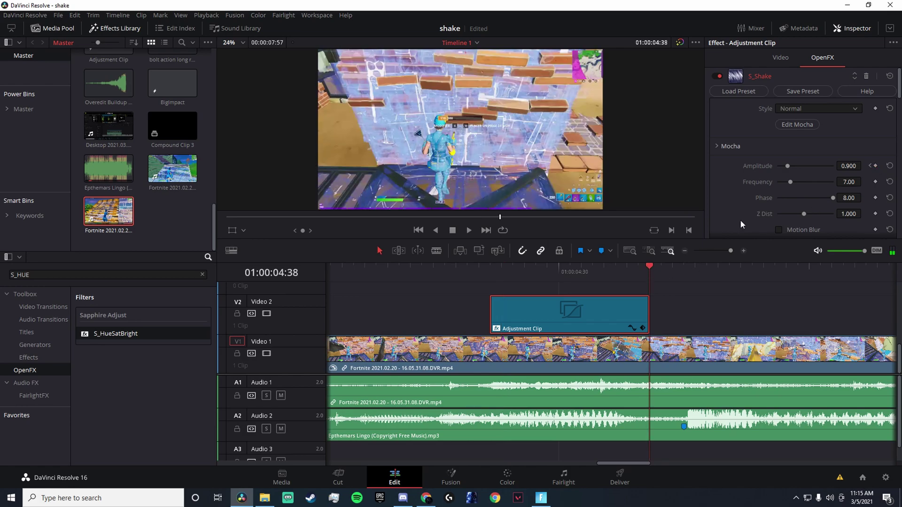
{"action": "left_click", "coordinate": [870, 166]}
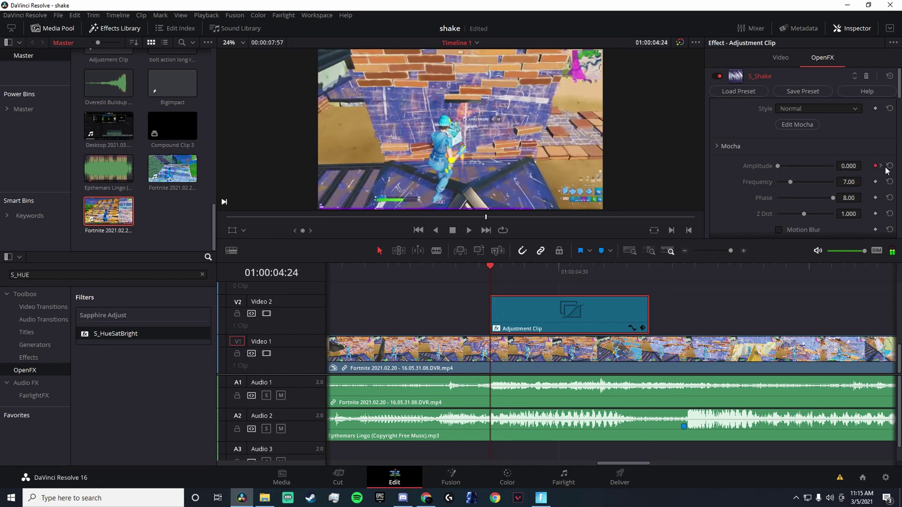
Go to the last amplitude keyframe of S_Shake, and play the adjustment clip from its start to review the shake
{"action": "left_click", "coordinate": [879, 166]}
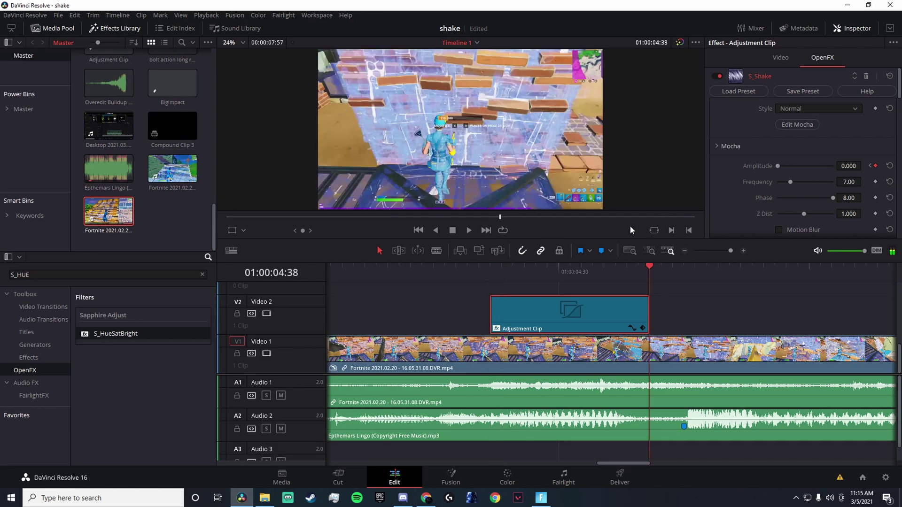
{"action": "left_click", "coordinate": [492, 272]}
{"action": "key", "text": "space"}
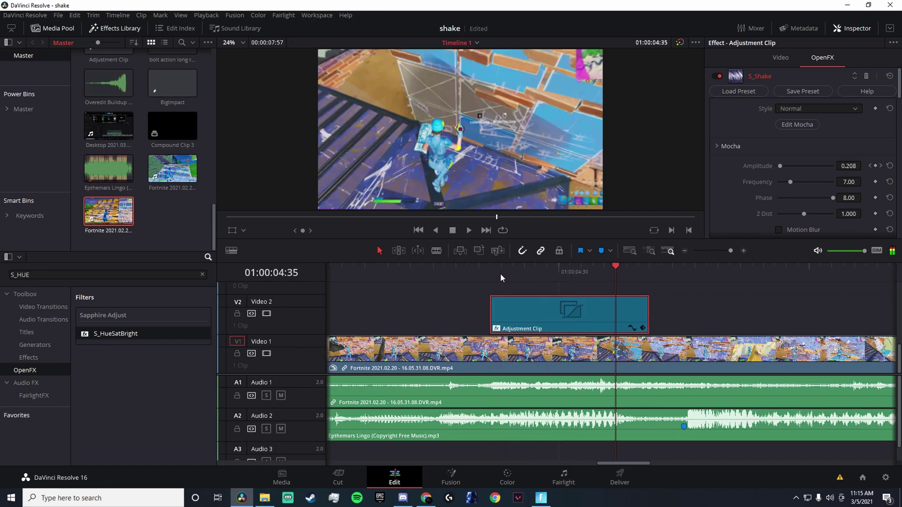
Keyframe the S_HueSatBright brightness at 1.000 on 01:00:04:24, 01:00:04:25 and 01:00:04:38
{"action": "left_click", "coordinate": [500, 272]}
{"action": "scroll", "coordinate": [786, 154], "scroll_direction": "down", "scroll_amount": 10}
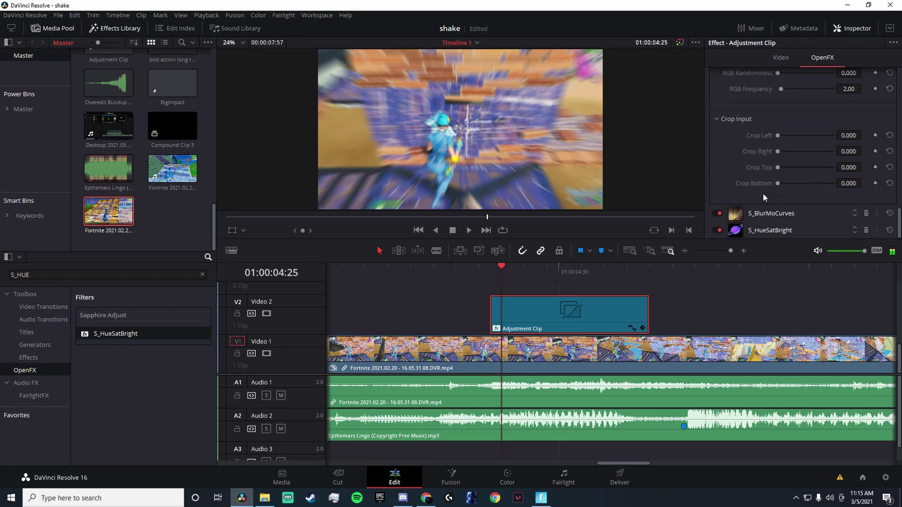
{"action": "left_click", "coordinate": [764, 229]}
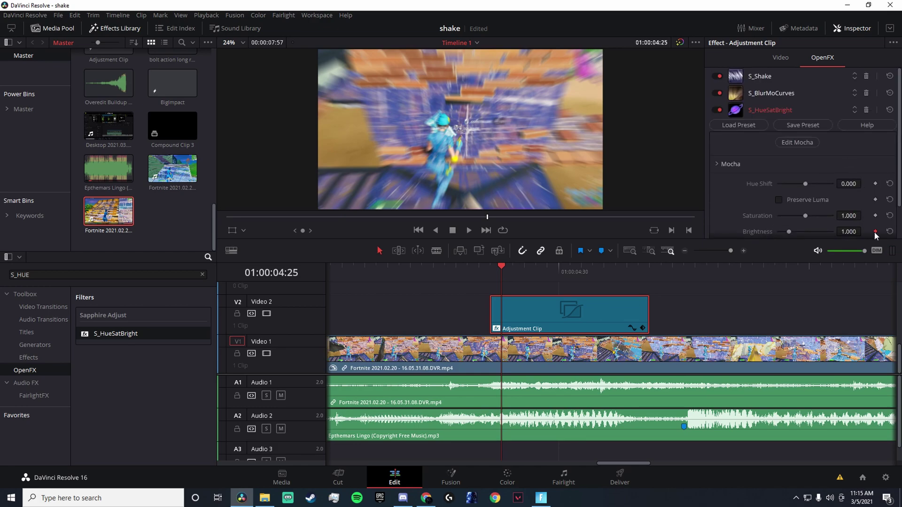
{"action": "key", "text": "Left"}
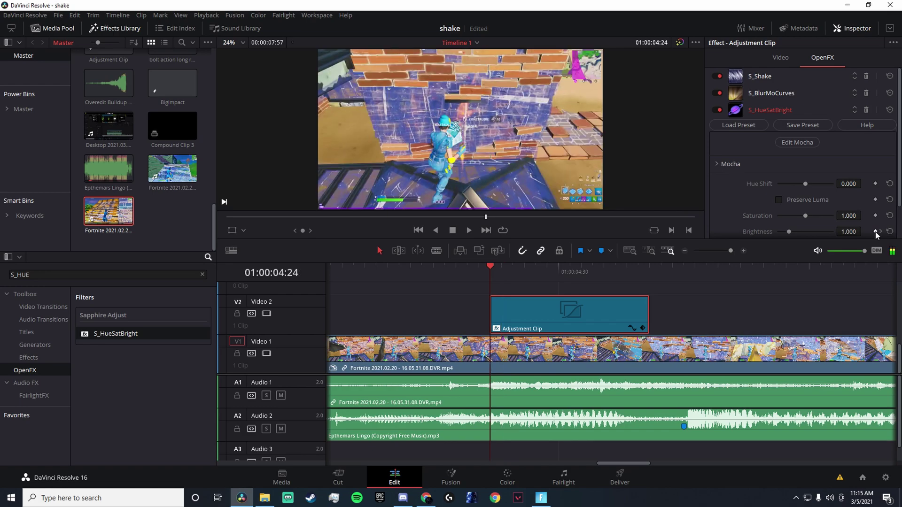
{"action": "key", "text": "Right"}
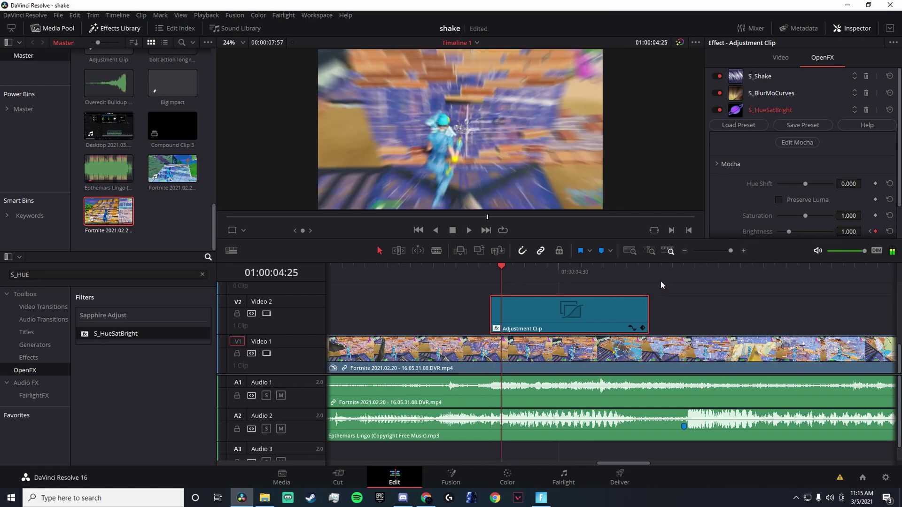
{"action": "left_click", "coordinate": [649, 268]}
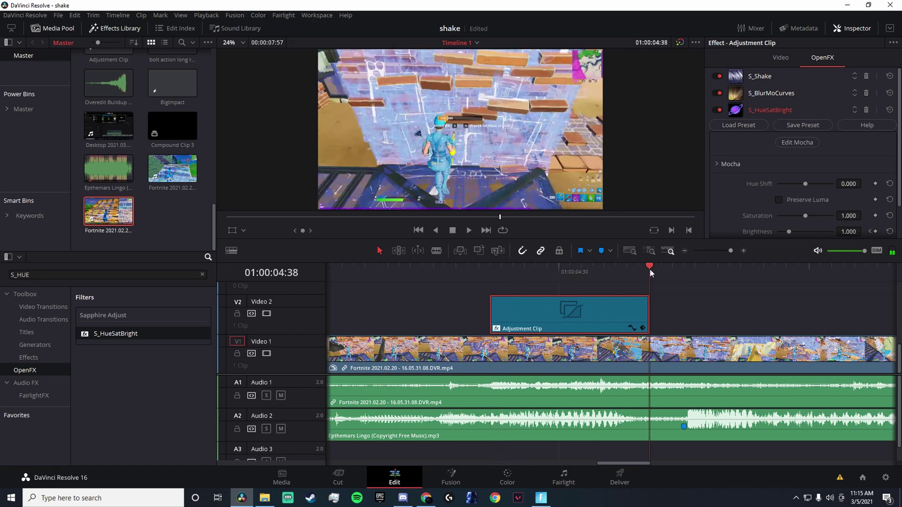
{"action": "left_click", "coordinate": [870, 232]}
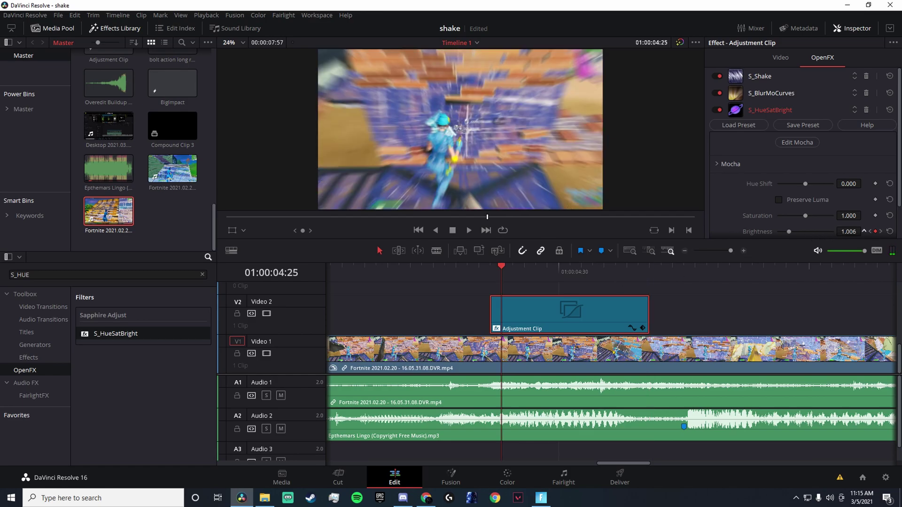
Raise the S_HueSatBright brightness keyframe on 01:00:04:25 to about 1.3
{"action": "left_click_drag", "start_coordinate": [848, 231], "coordinate": [883, 232]}
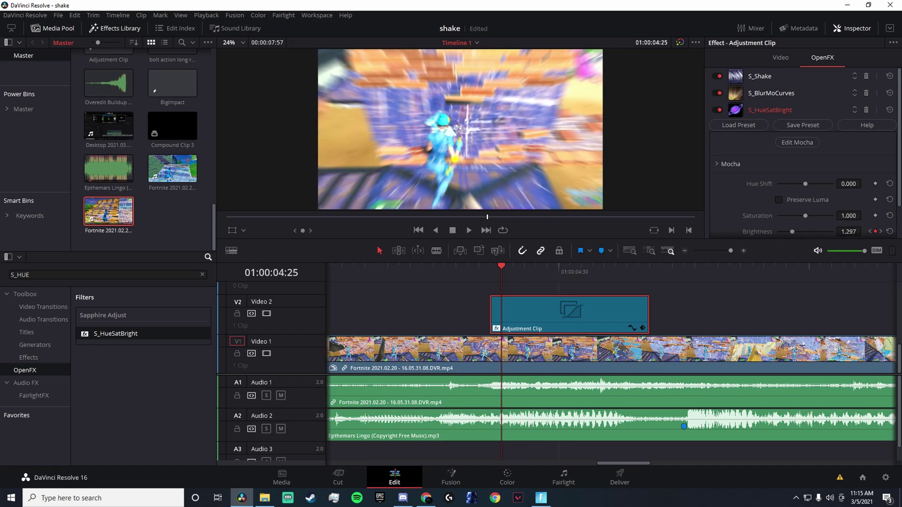
{"action": "left_click", "coordinate": [857, 232]}
{"action": "type", "text": "1."}
{"action": "key", "text": "Return"}
Play the timeline several times across the adjustment clip to review the combined shake, blur and brightness flash
{"action": "left_click", "coordinate": [492, 269]}
{"action": "key", "text": "space"}
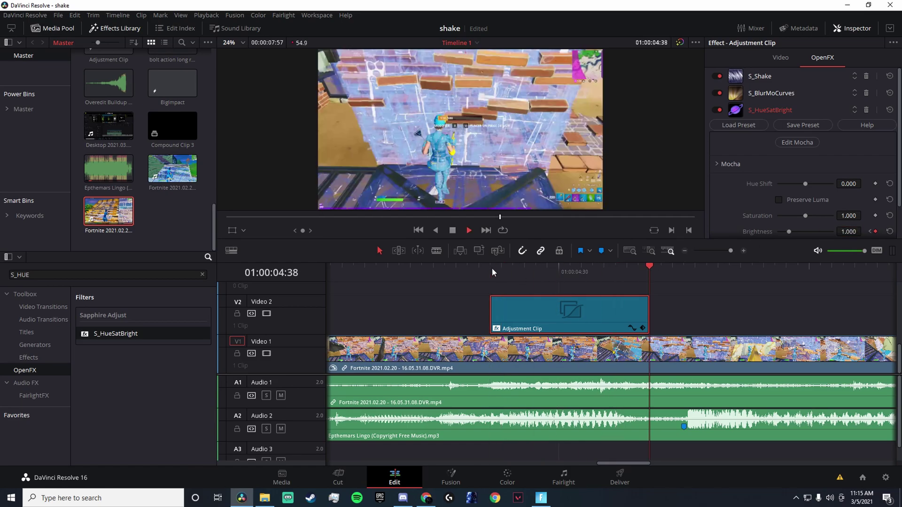
{"action": "key", "text": "space"}
{"action": "left_click_drag", "start_coordinate": [730, 251], "coordinate": [725, 252]}
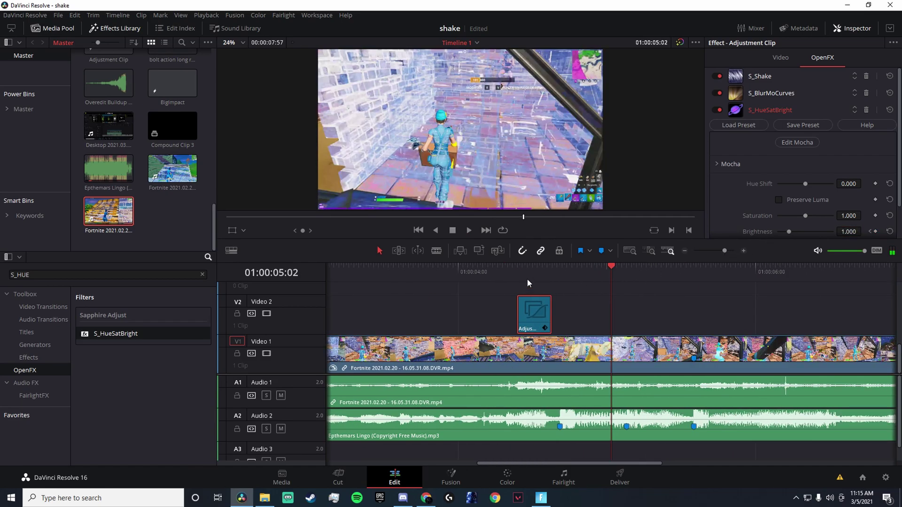
{"action": "left_click", "coordinate": [509, 267]}
{"action": "key", "text": "space"}
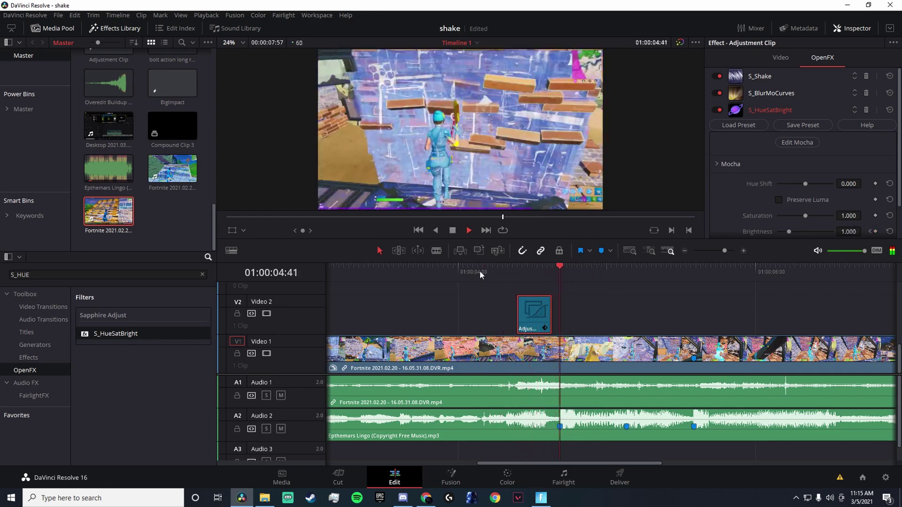
{"action": "left_click", "coordinate": [520, 271]}
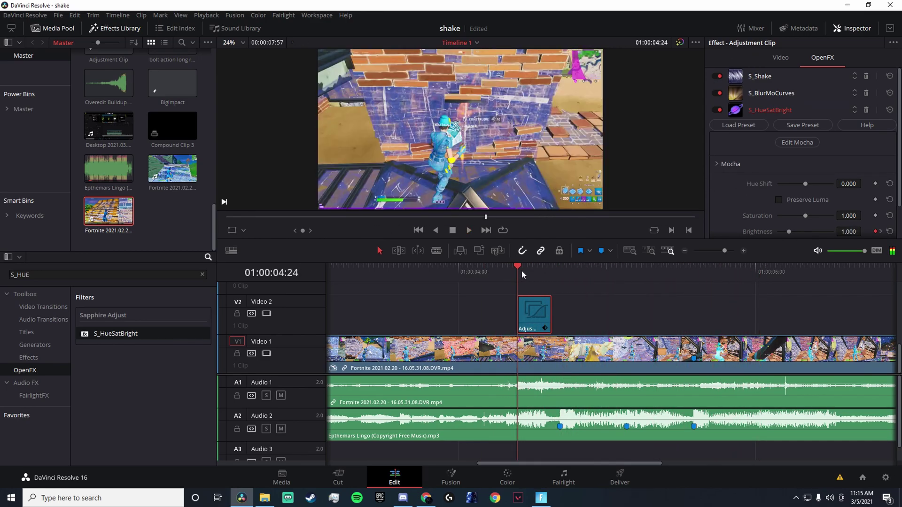
{"action": "key", "text": "space"}
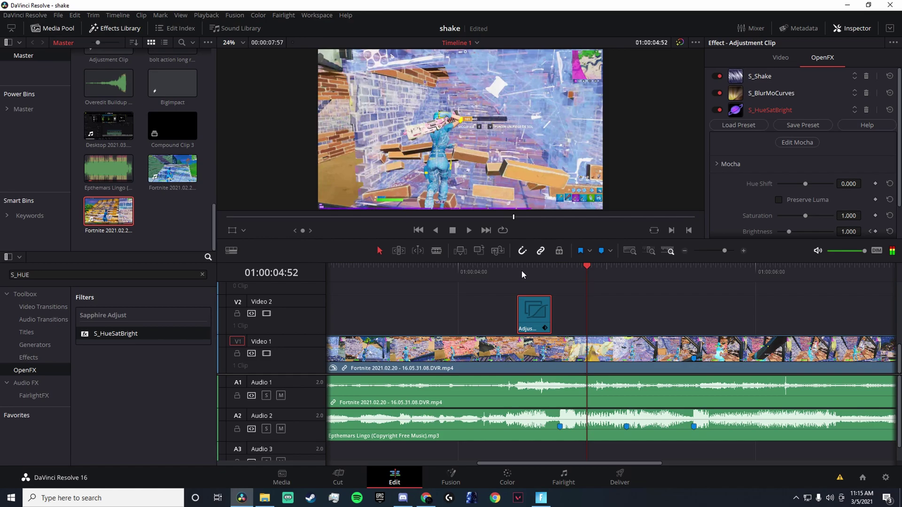
Move the adjustment clip on Video 2 so it starts at the audio marker on 01:00:04:41
{"action": "left_click", "coordinate": [524, 270]}
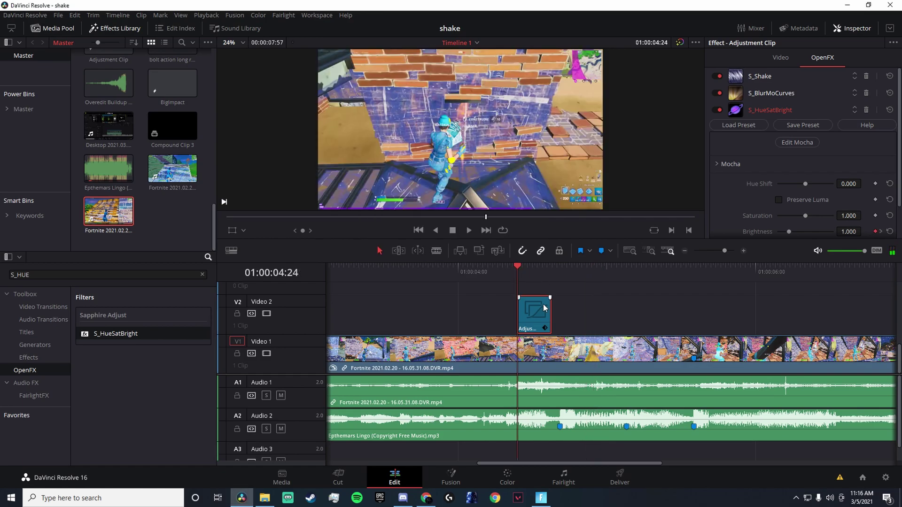
{"action": "left_click_drag", "start_coordinate": [535, 317], "coordinate": [572, 316]}
{"action": "left_click", "coordinate": [551, 267]}
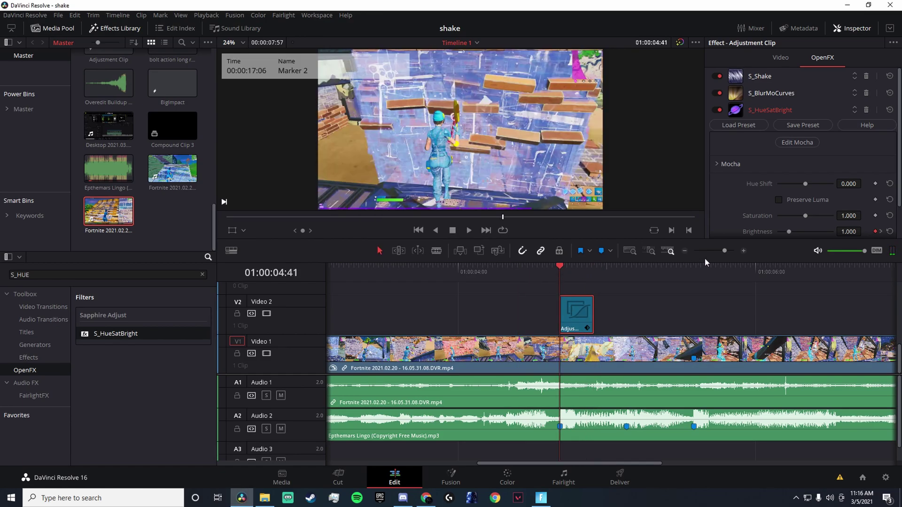
Examine the S_Shake settings and compare the frames 01:00:04:41 and 01:00:04:42 of the moved adjustment clip
{"action": "left_click", "coordinate": [736, 250]}
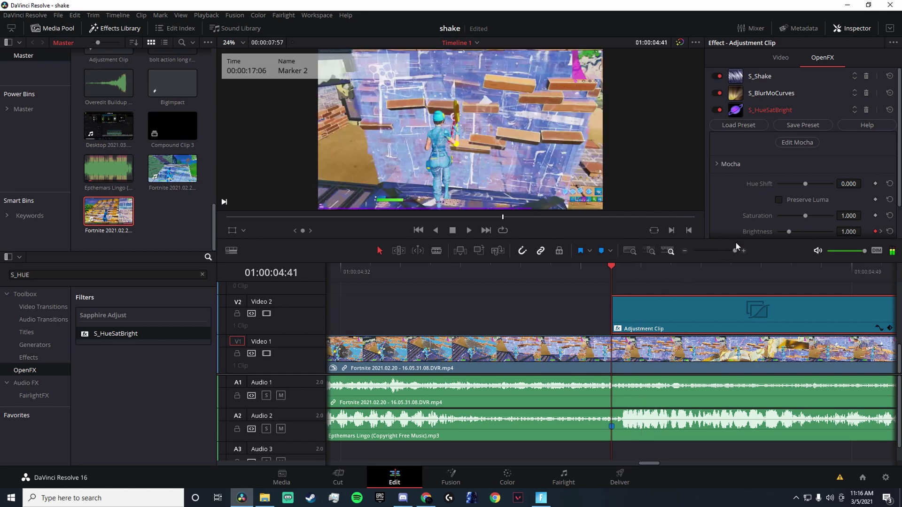
{"action": "left_click_drag", "start_coordinate": [733, 252], "coordinate": [731, 248]}
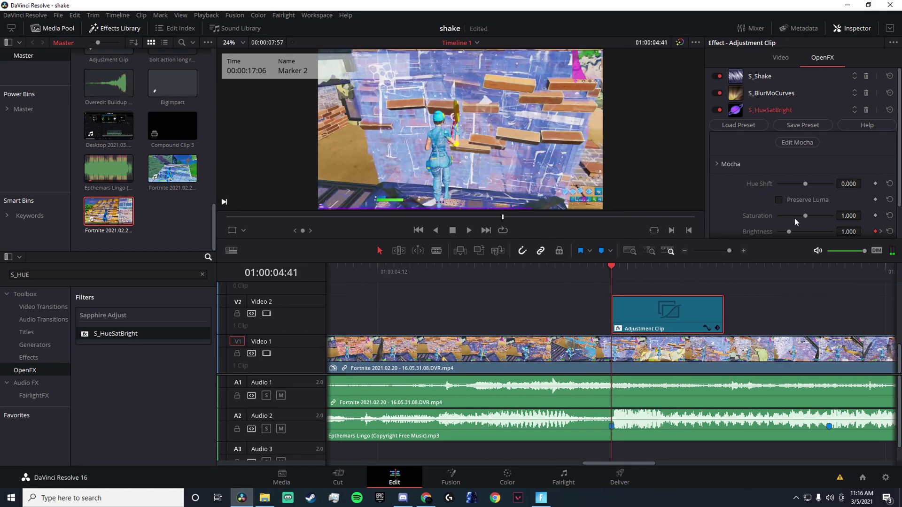
{"action": "left_click", "coordinate": [756, 75]}
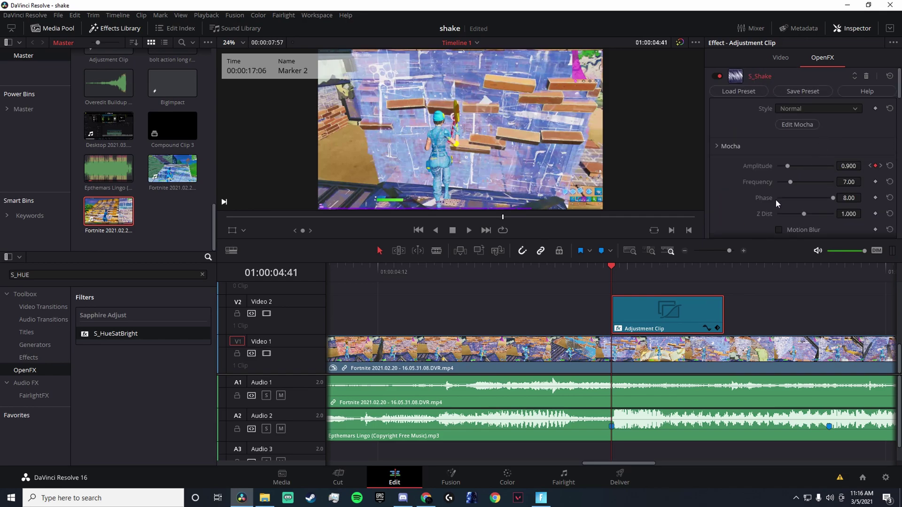
{"action": "left_click", "coordinate": [742, 251]}
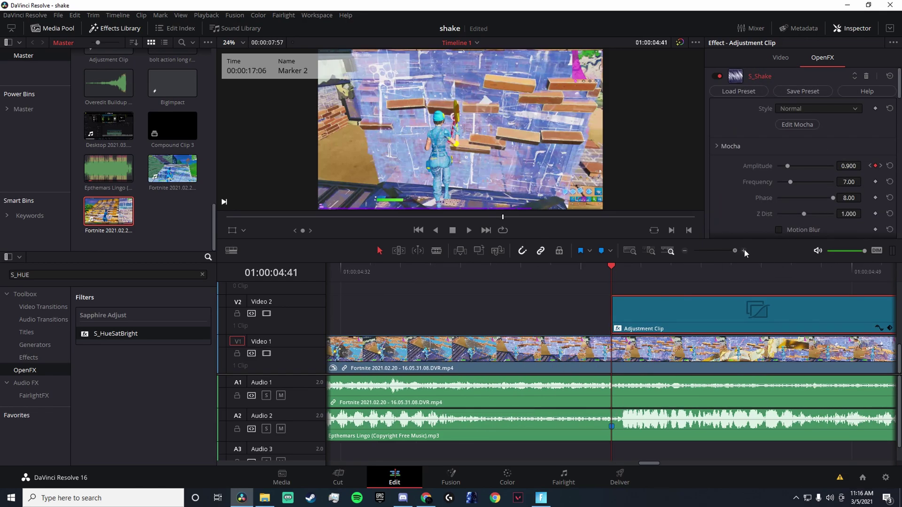
{"action": "key", "text": "Right"}
{"action": "key", "text": "Left"}
{"action": "key", "text": "Right"}
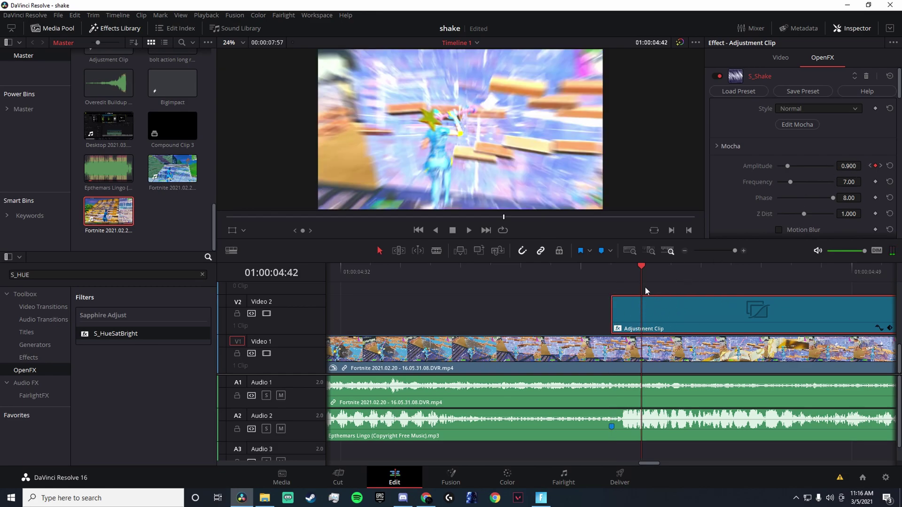
{"action": "key", "text": "Left"}
{"action": "key", "text": "Right"}
{"action": "key", "text": "Left"}
Paste a copy of the adjustment clip on Video 2, starting at the next audio marker after 01:00:04:41
{"action": "left_click_drag", "start_coordinate": [665, 325], "coordinate": [753, 316]}
{"action": "left_click_drag", "start_coordinate": [728, 251], "coordinate": [728, 252]}
{"action": "left_click_drag", "start_coordinate": [632, 273], "coordinate": [768, 297]}
{"action": "key", "text": "ctrl+v"}
{"action": "left_click_drag", "start_coordinate": [728, 251], "coordinate": [727, 250]}
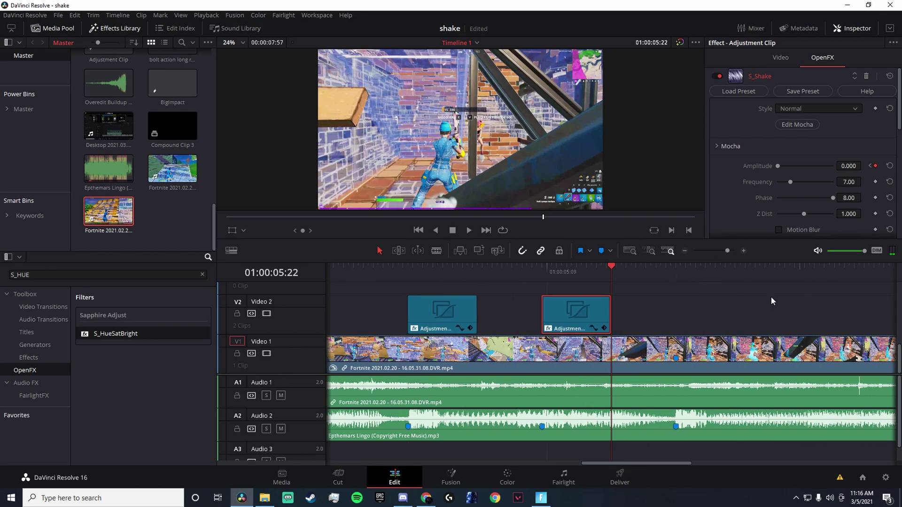